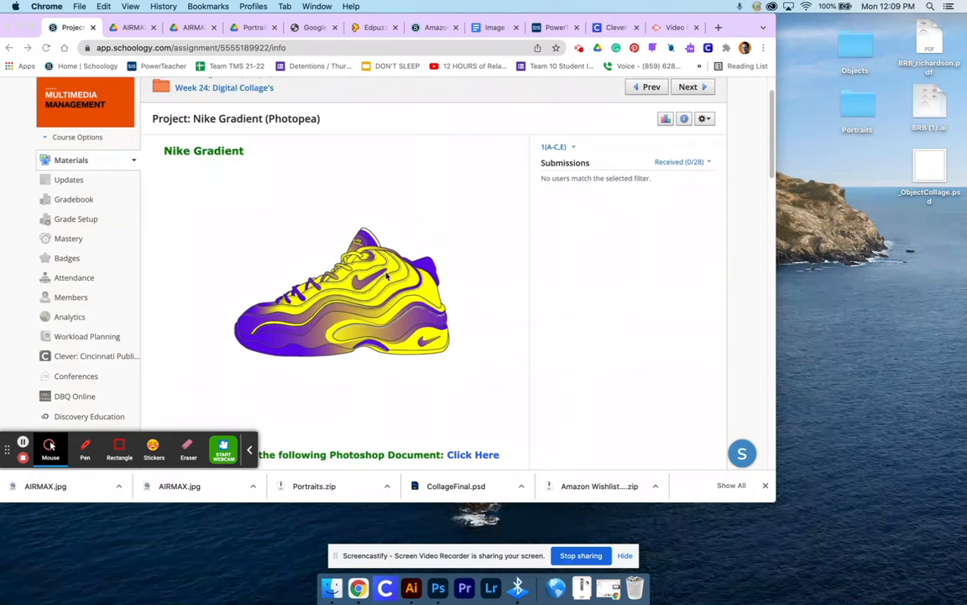
Download AIRMAX.jpg from the Step 1 link on the Nike Gradient assignment page and place the file on the desktop
scroll(397, 272, down, 5)
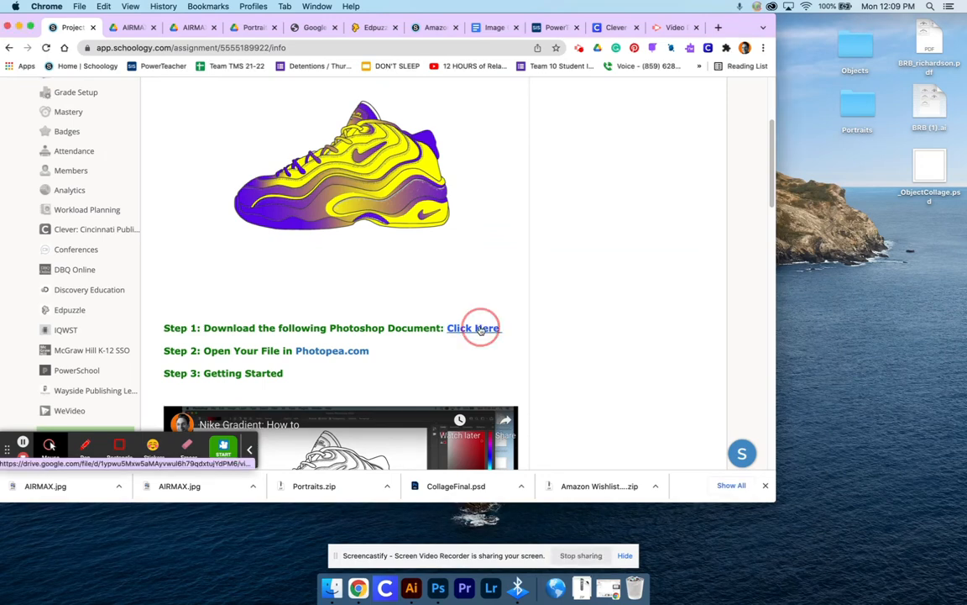
click(481, 328)
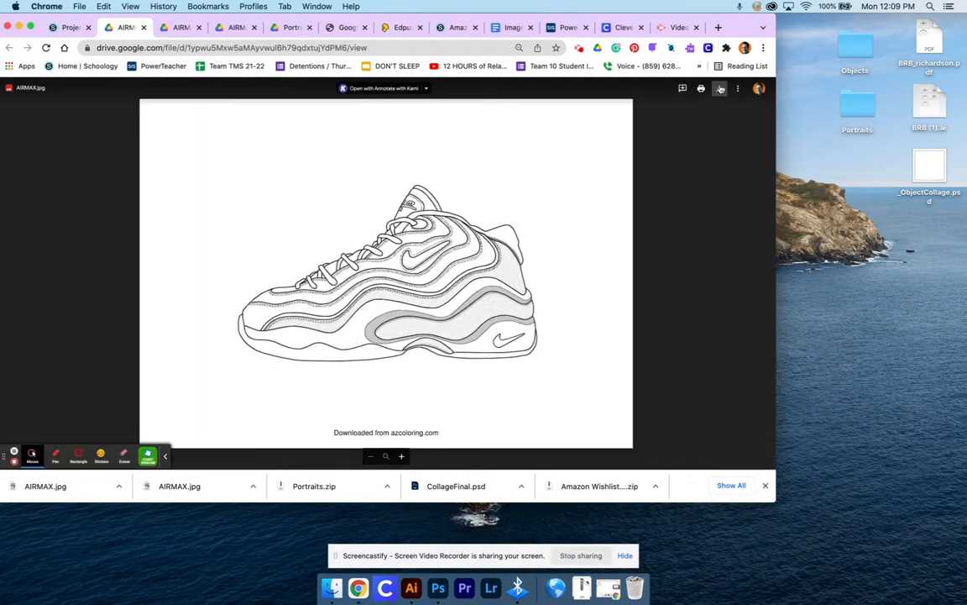
click(720, 88)
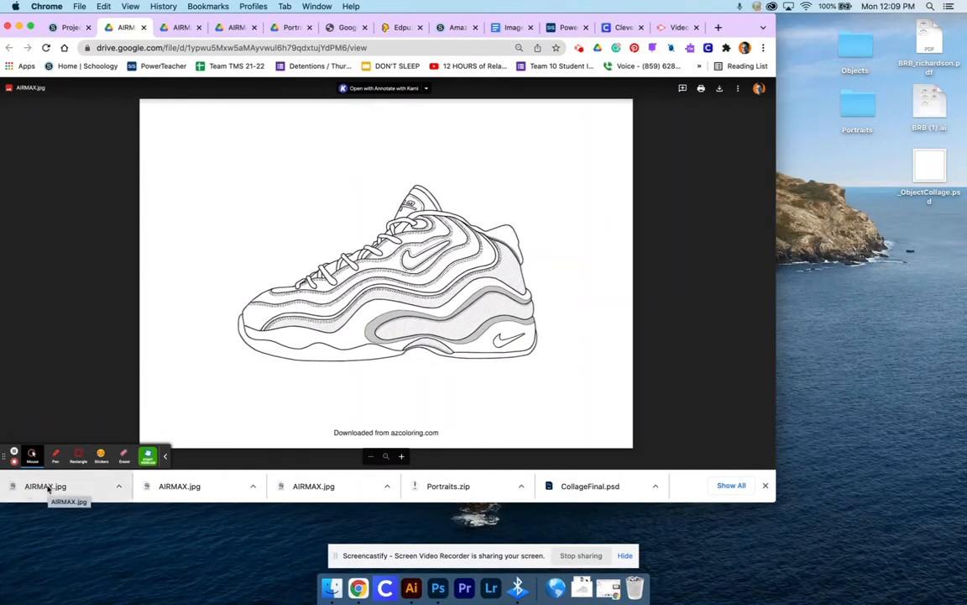
drag(34, 487, 860, 174)
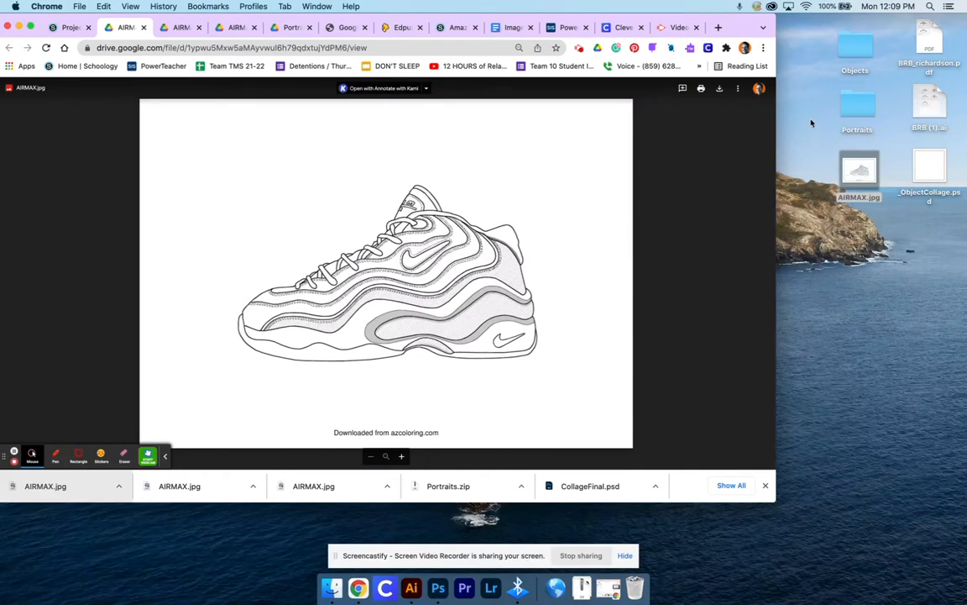
Open the desktop file AIRMAX.jpg with Adobe Photoshop 2022
click(847, 164)
right_click(848, 169)
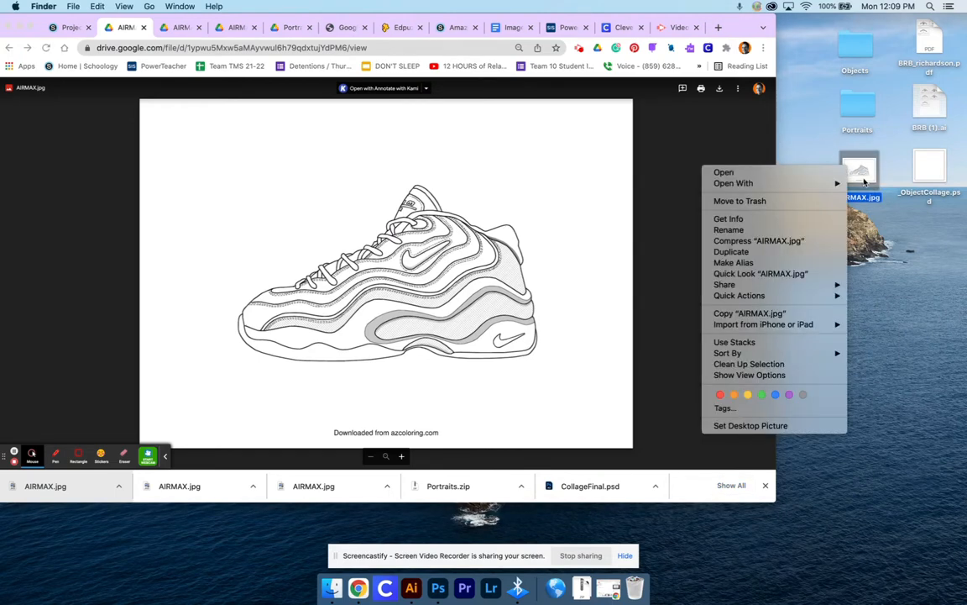
mouse_move(823, 185)
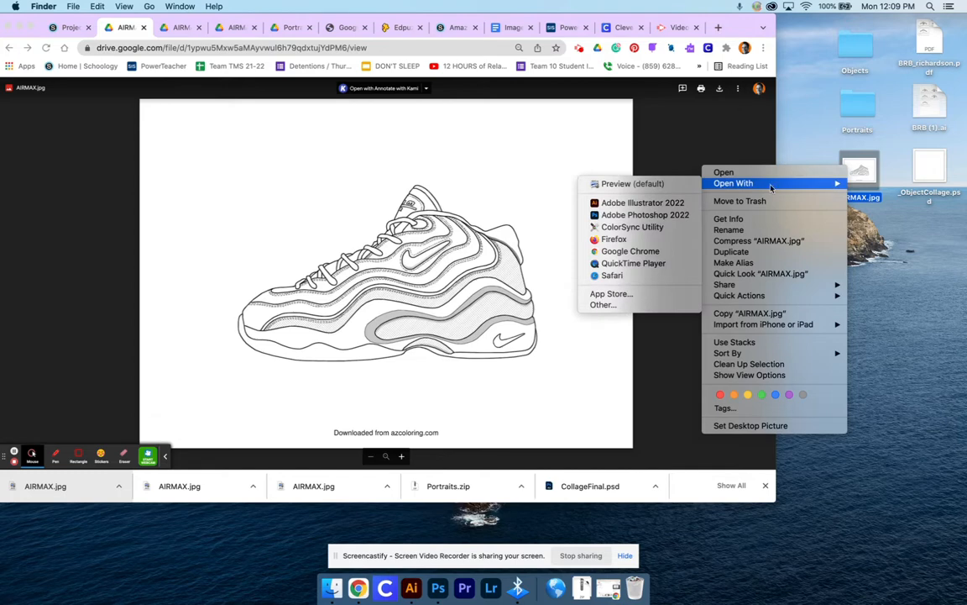
click(670, 216)
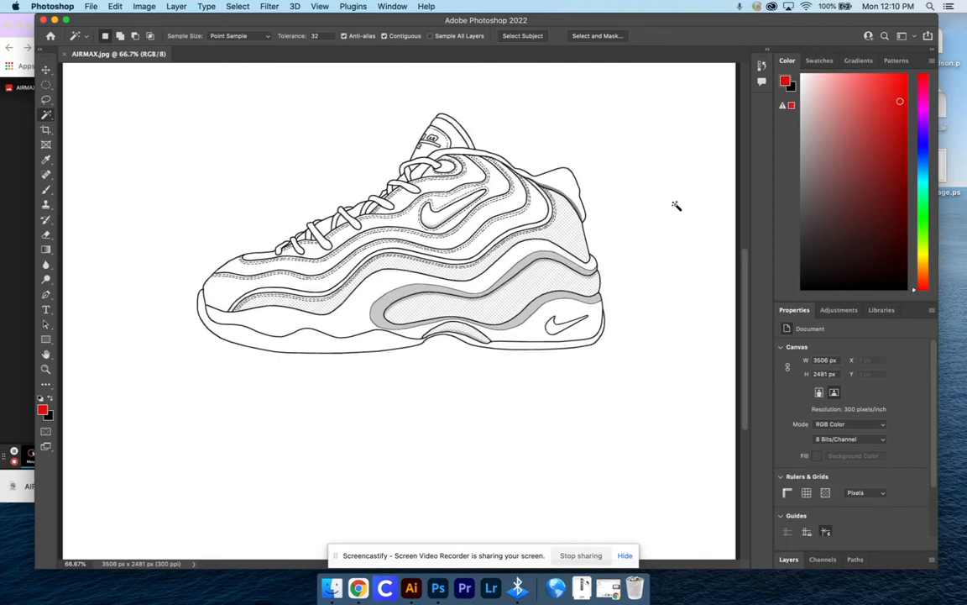
click(47, 69)
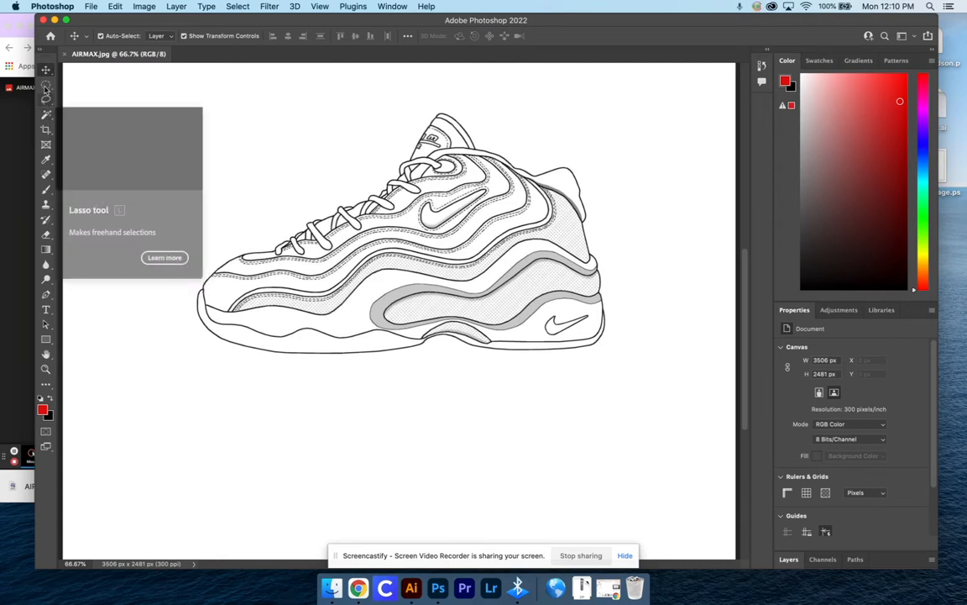
click(46, 120)
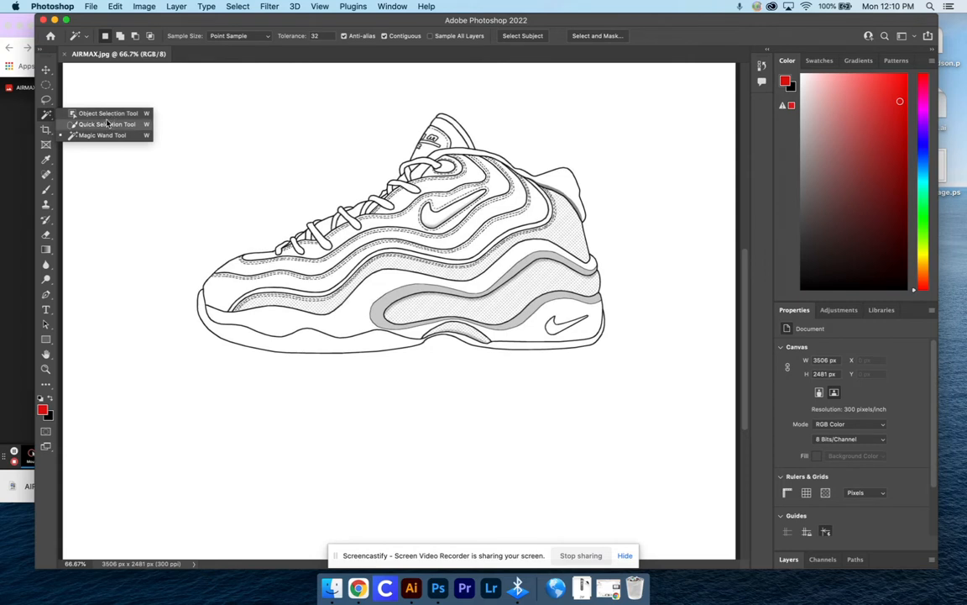
click(91, 112)
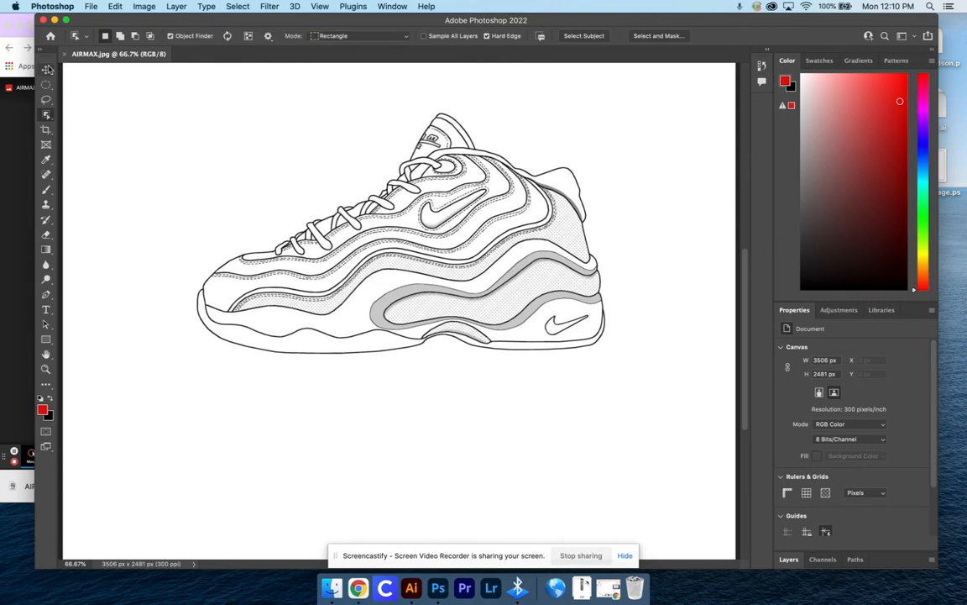
Select the front section of the shoe's sole with the Magic Wand and add the rear sole section to the selection
click(47, 117)
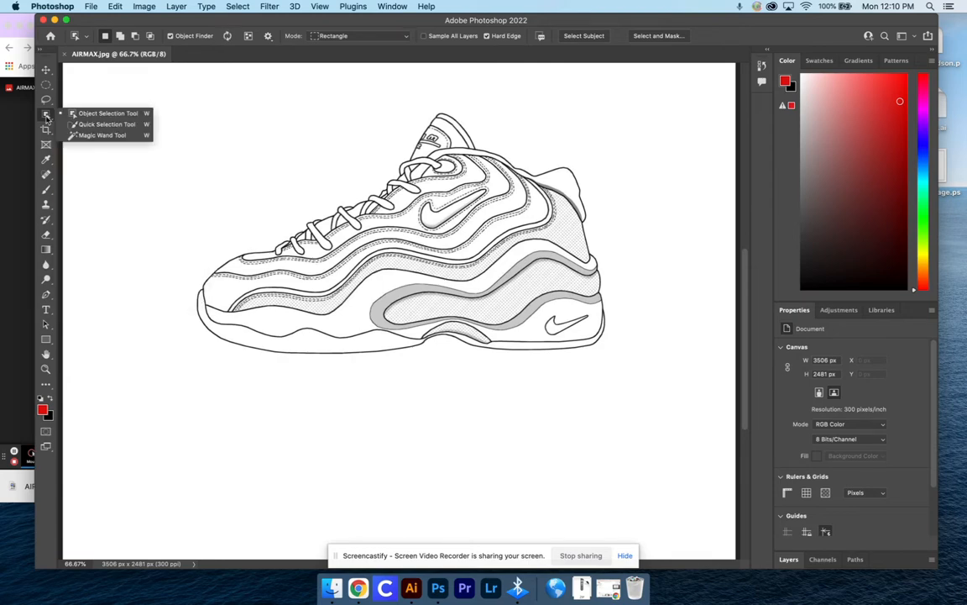
click(103, 137)
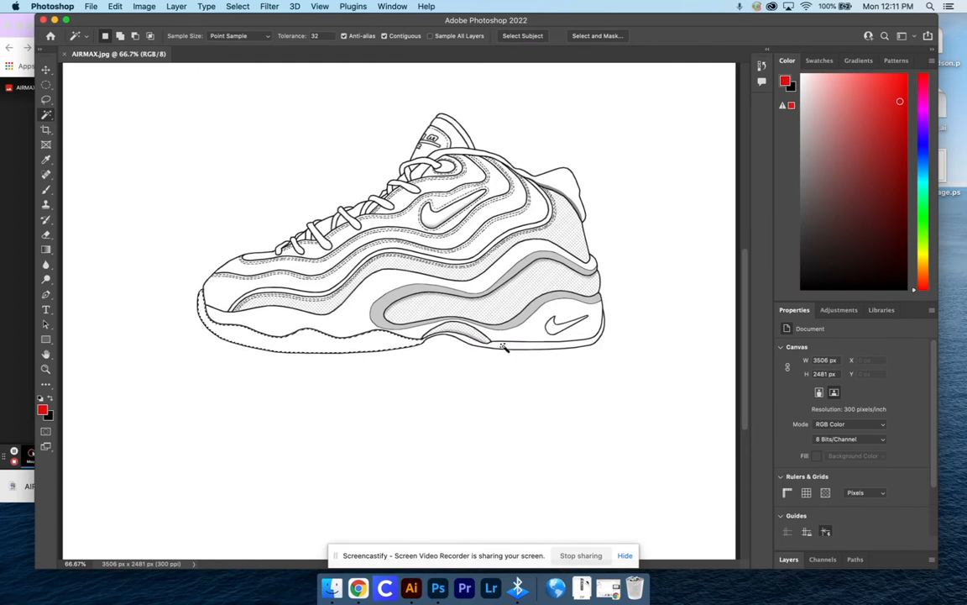
key(shift)
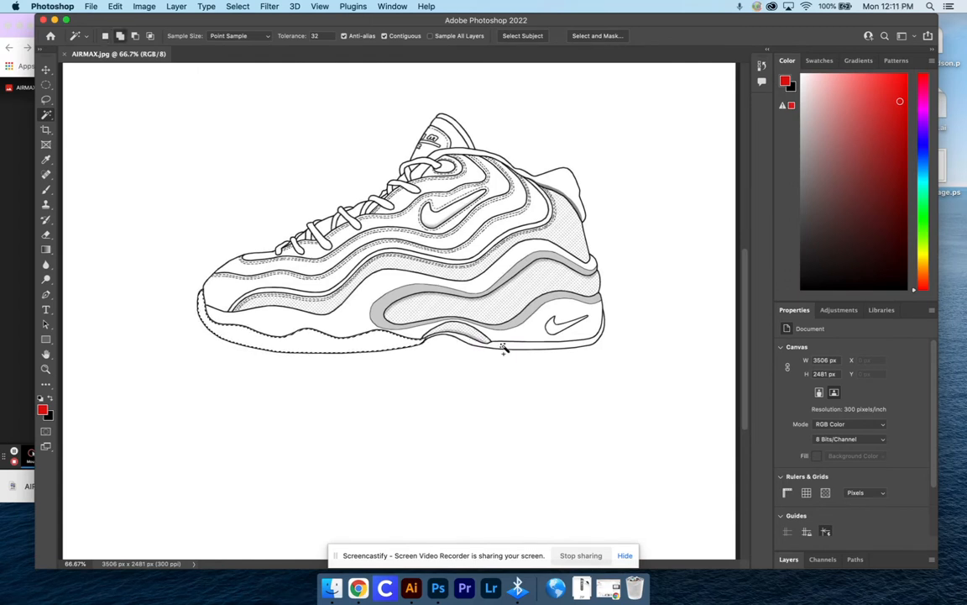
shift+click(503, 346)
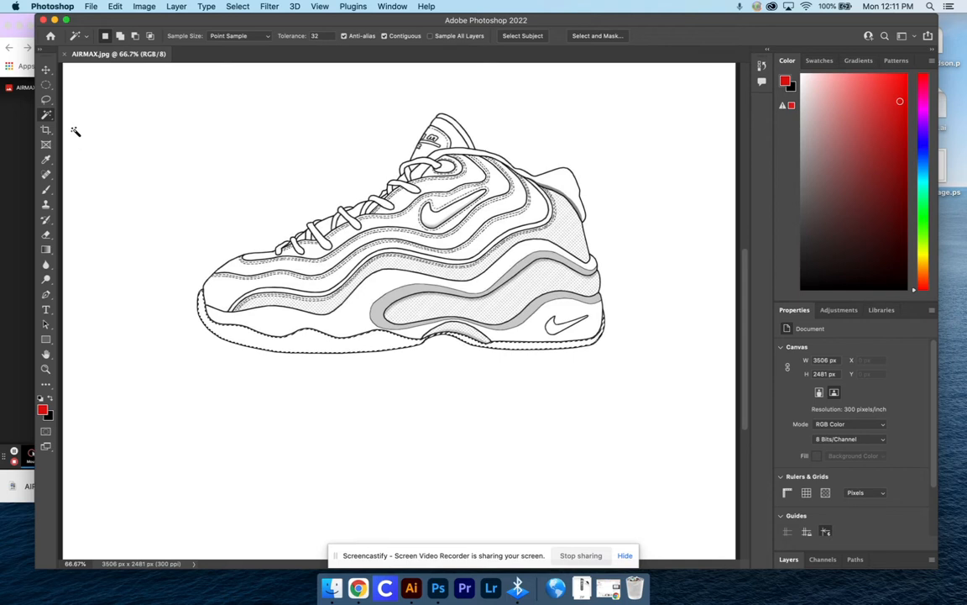
Activate the Gradient tool and set the foreground colour to blue-violet, #663ef8
click(48, 250)
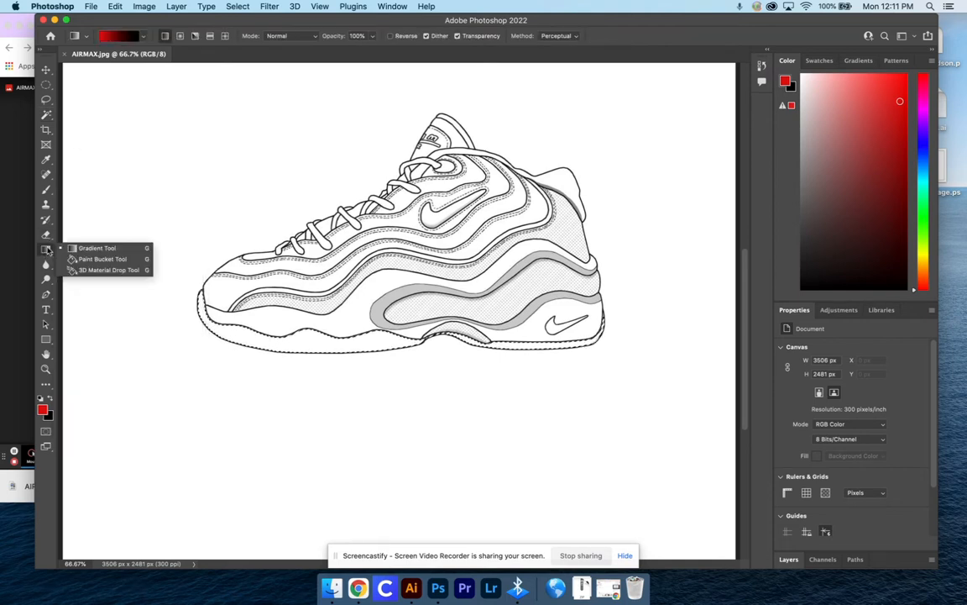
click(89, 259)
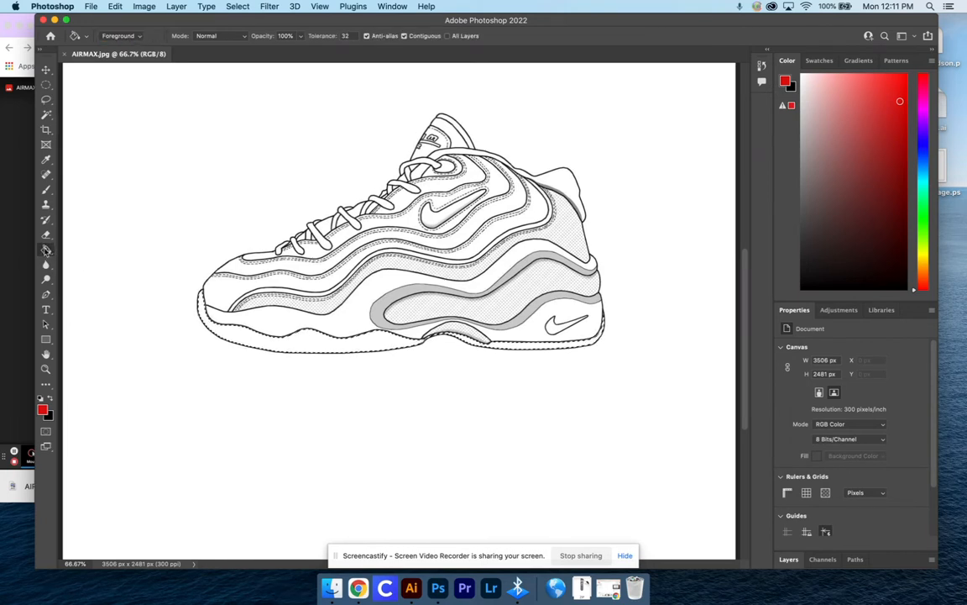
right_click(47, 250)
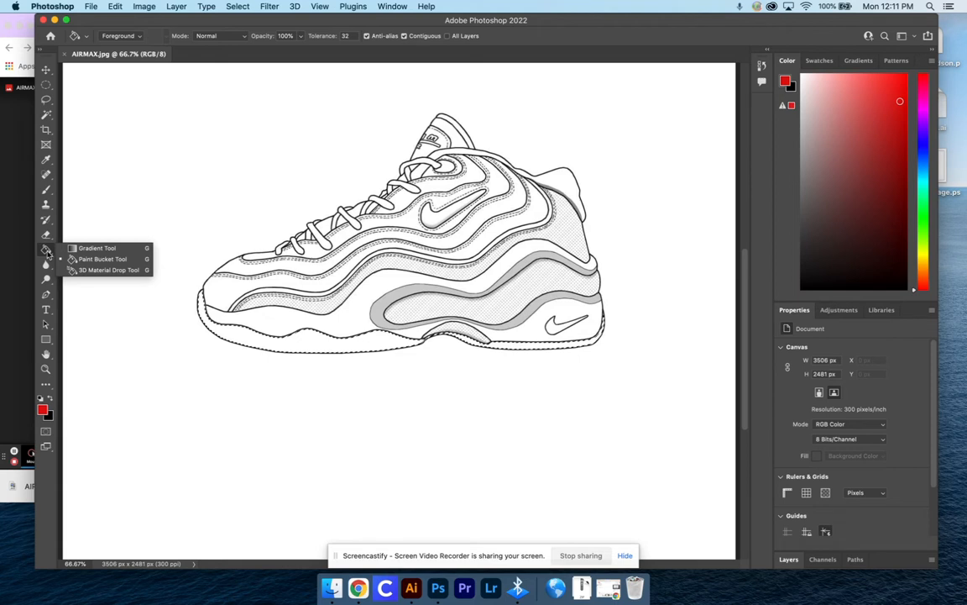
click(113, 249)
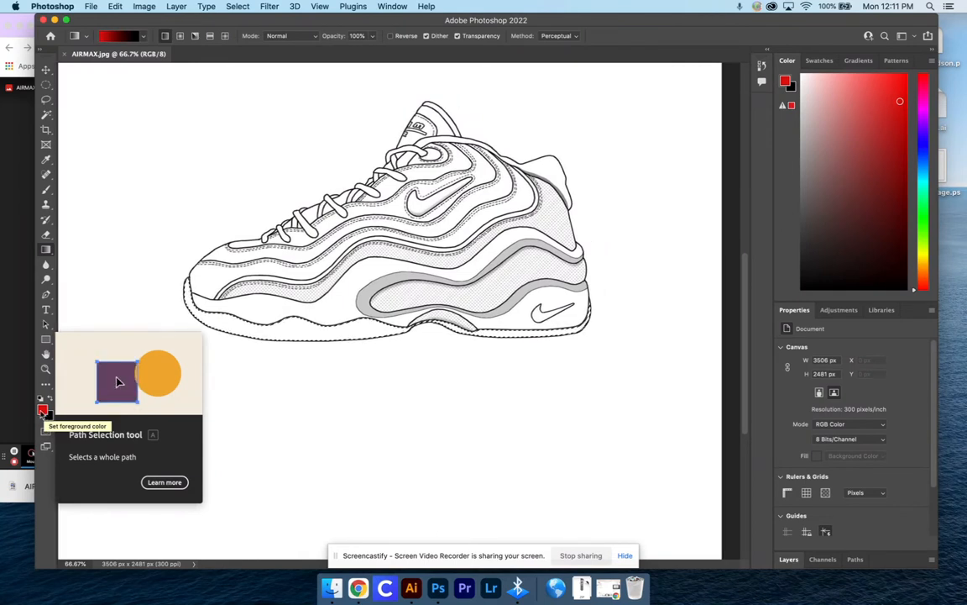
click(42, 412)
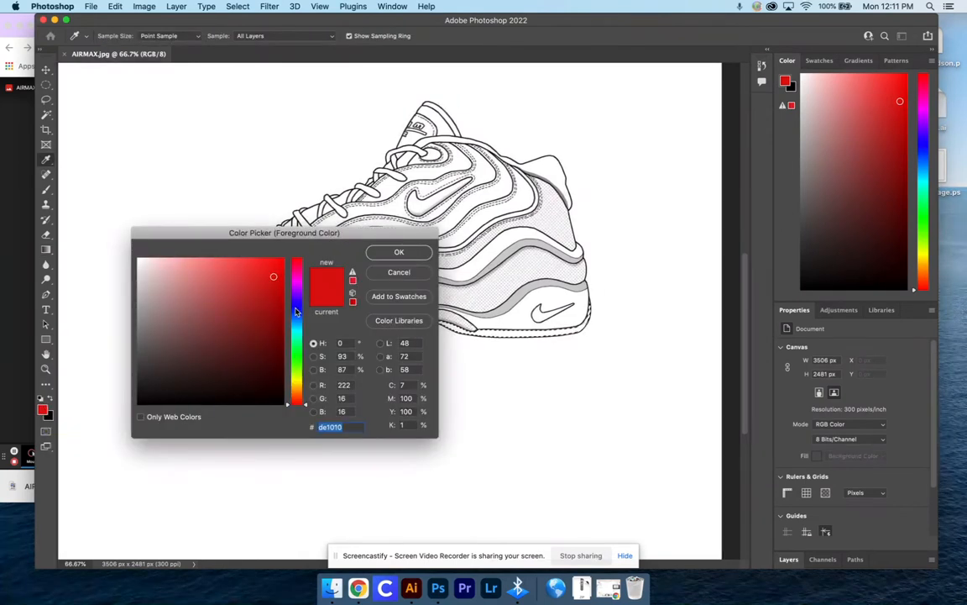
drag(295, 292, 299, 298)
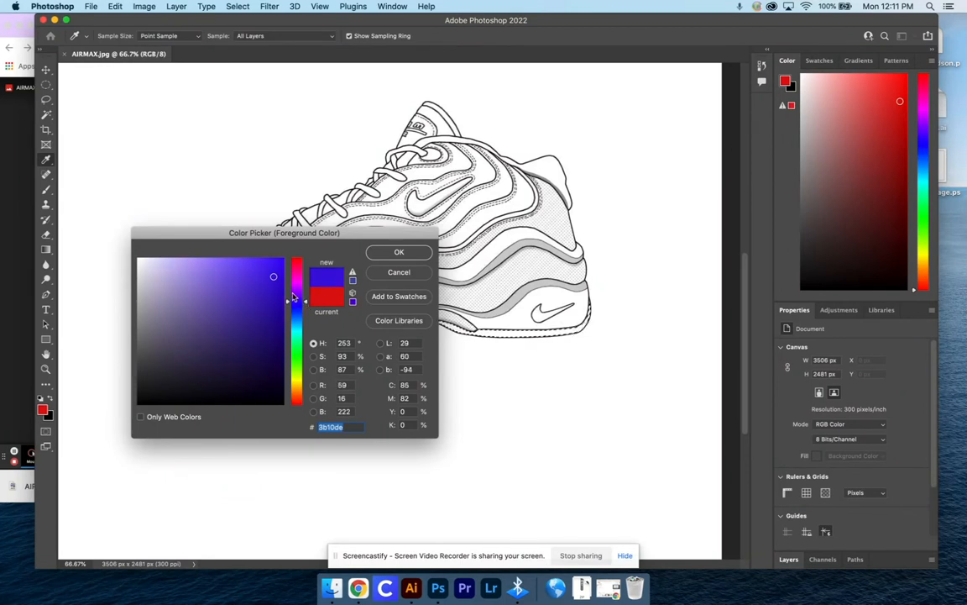
click(246, 263)
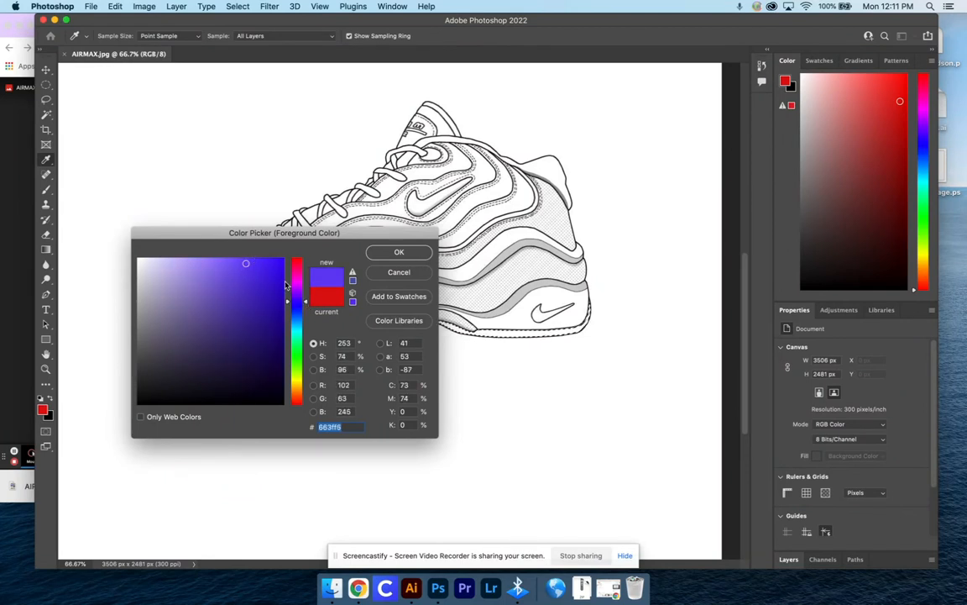
click(256, 261)
click(247, 262)
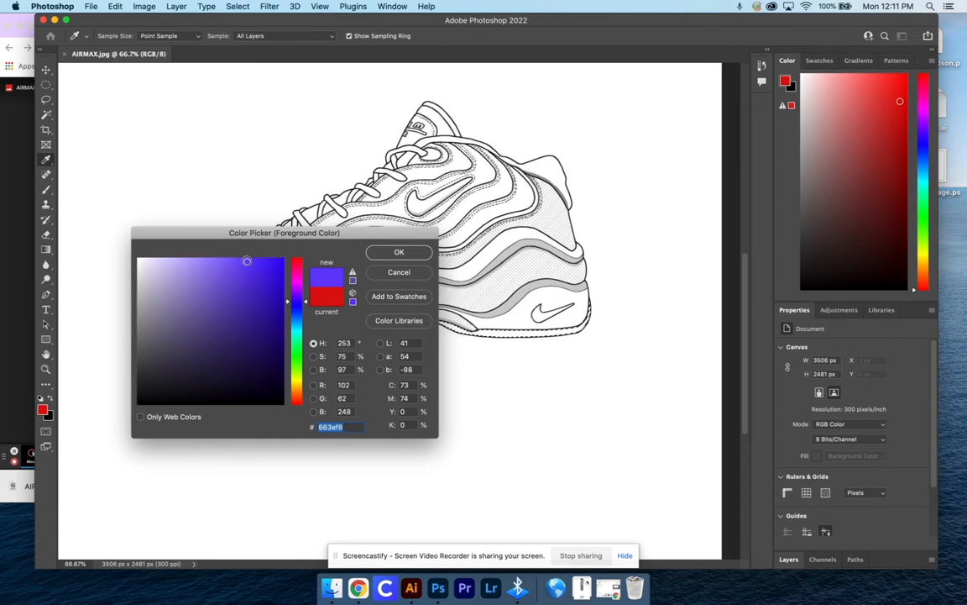
click(399, 252)
key(g)
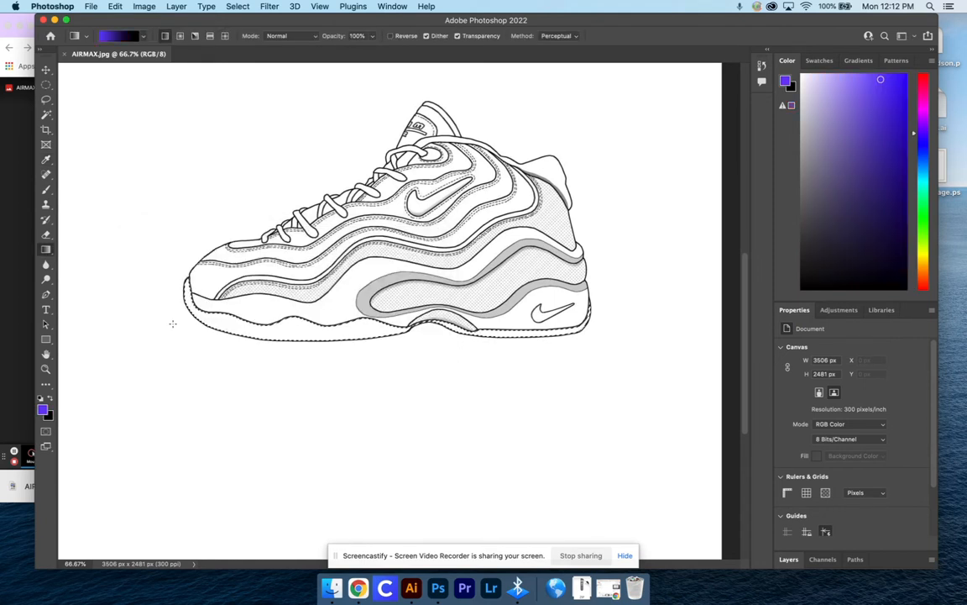
Set the background colour to yellow, #f2fa0a, and apply a linear gradient across the selected sole from toe to heel
click(48, 415)
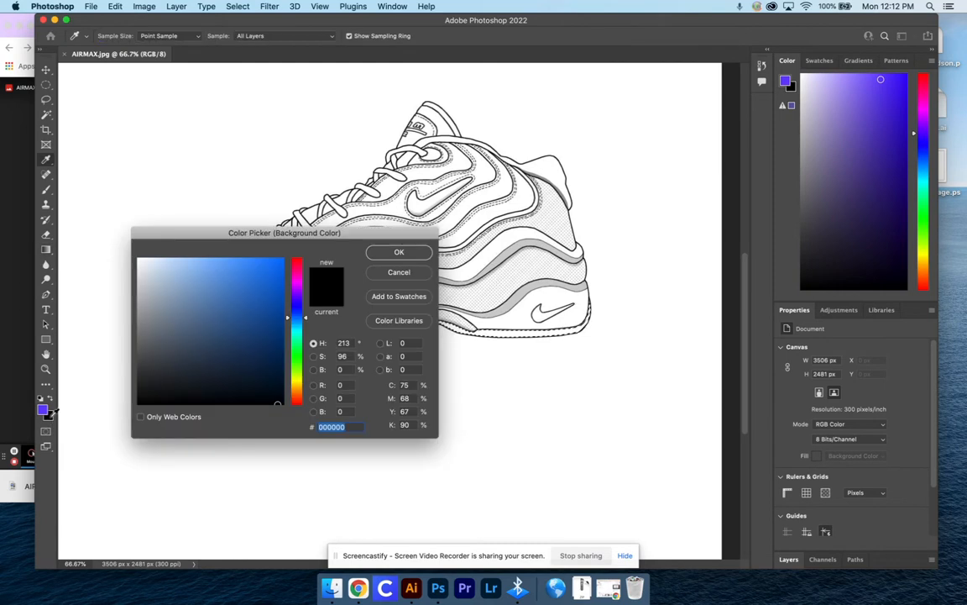
click(295, 382)
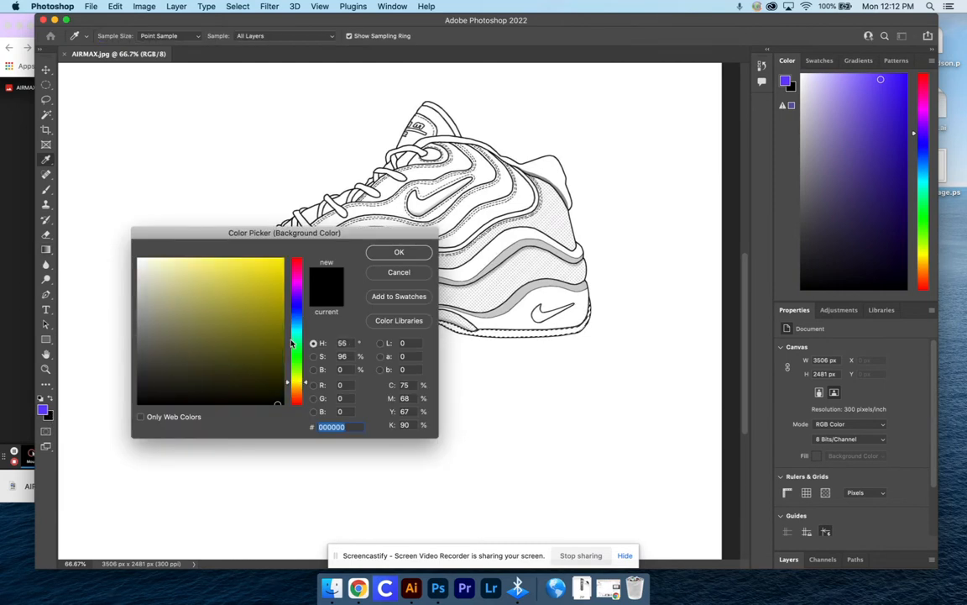
click(304, 383)
drag(247, 265, 278, 260)
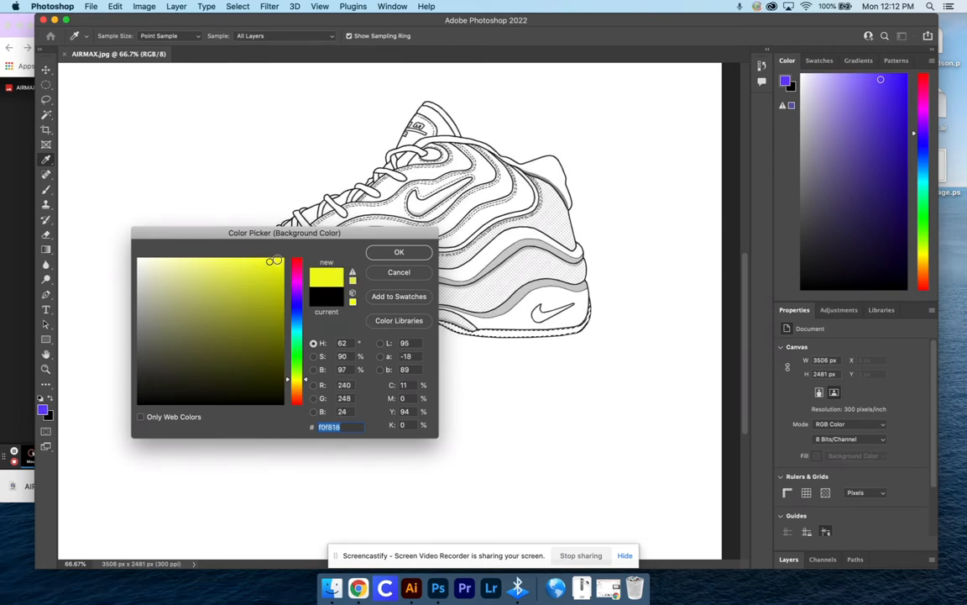
click(416, 255)
key(g)
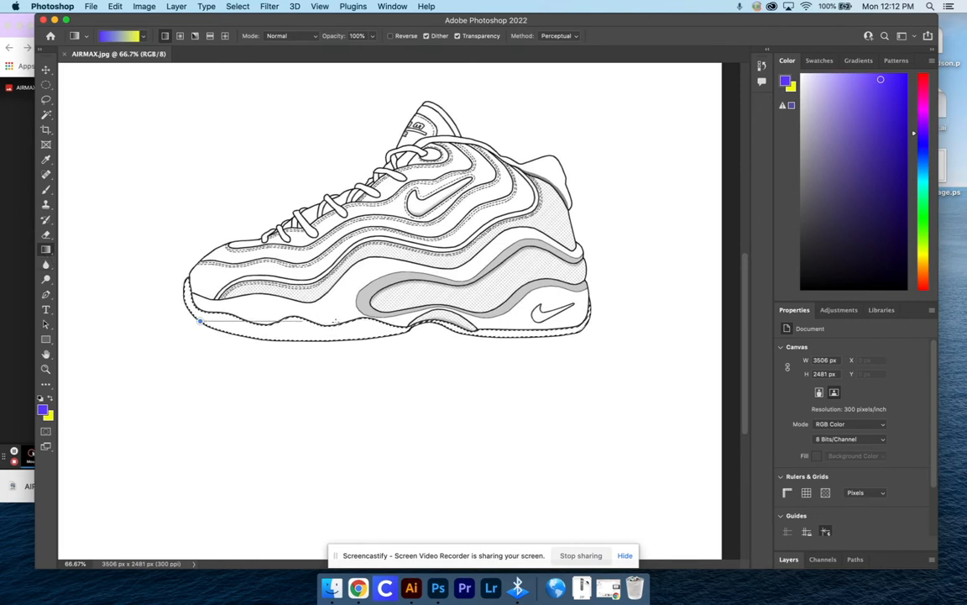
drag(624, 319, 654, 320)
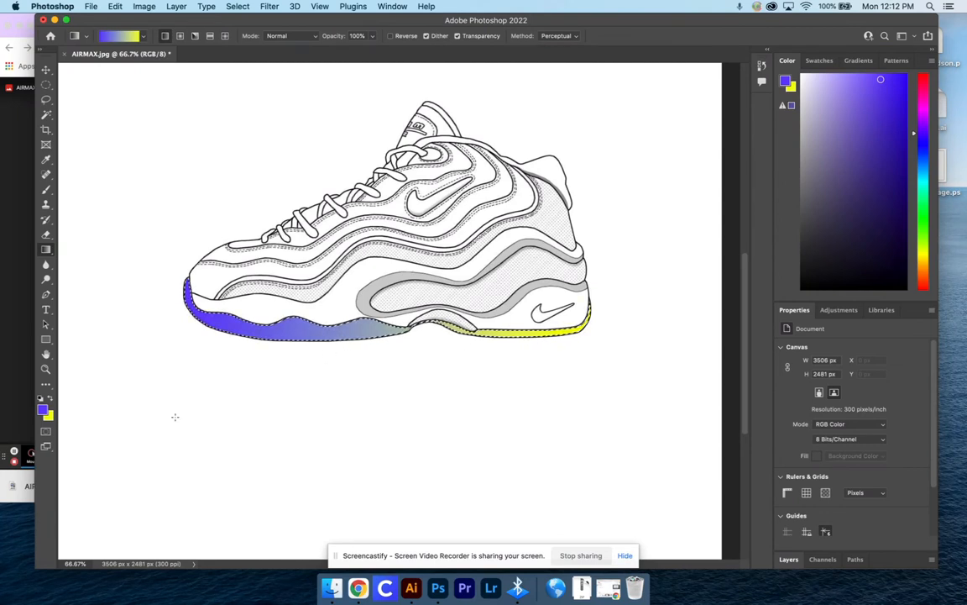
Adjust the background colour to a more saturated yellow, #f2fb03
click(50, 412)
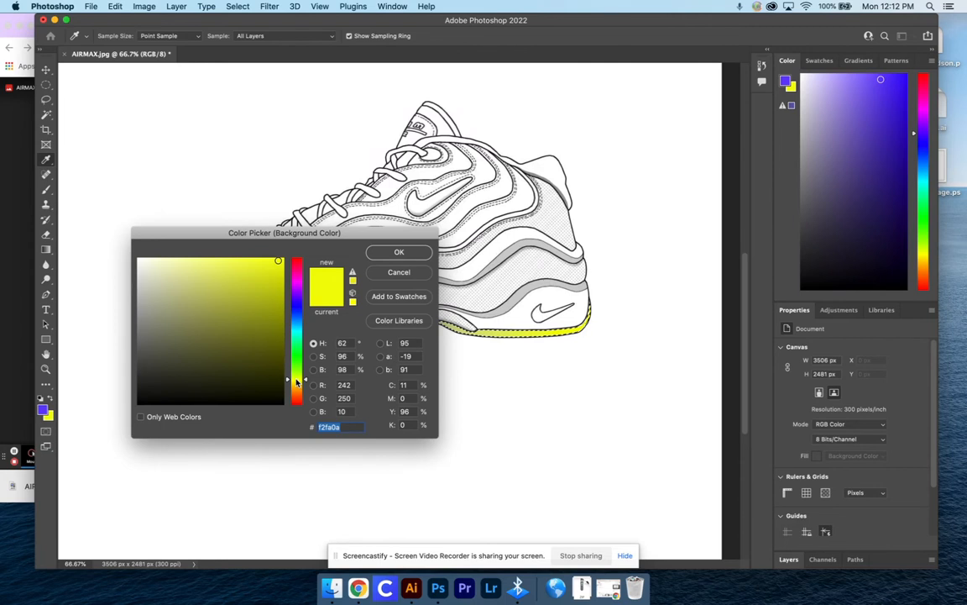
click(282, 260)
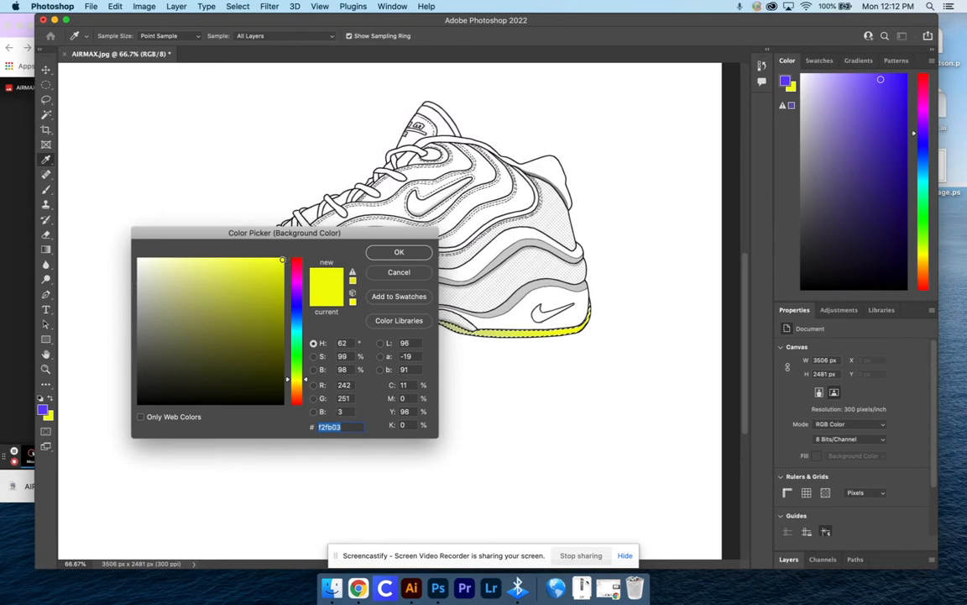
click(398, 252)
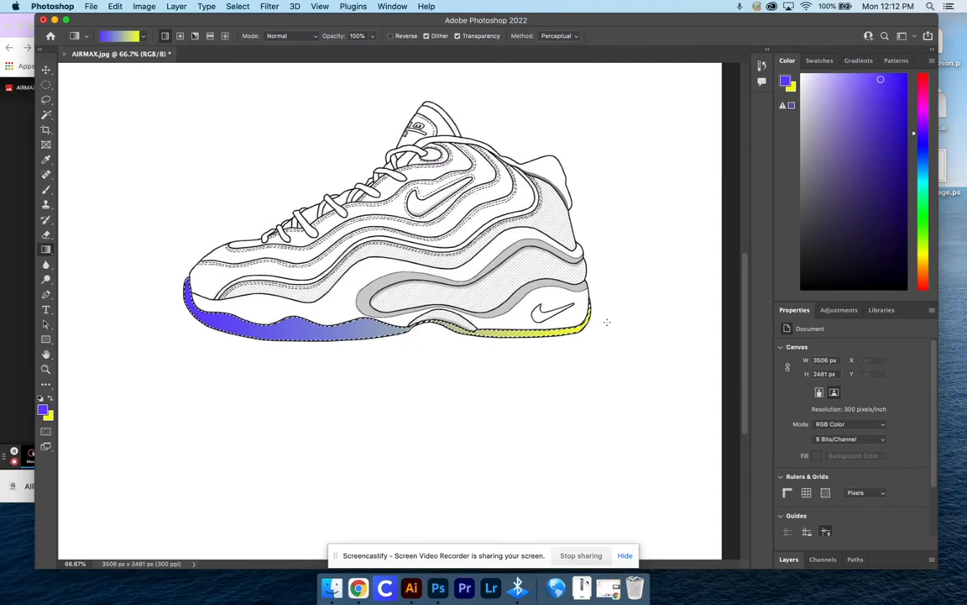
Reapply the gradient across the sole in both directions, finishing with yellow at the toe and blue-violet at the heel
drag(353, 317, 105, 326)
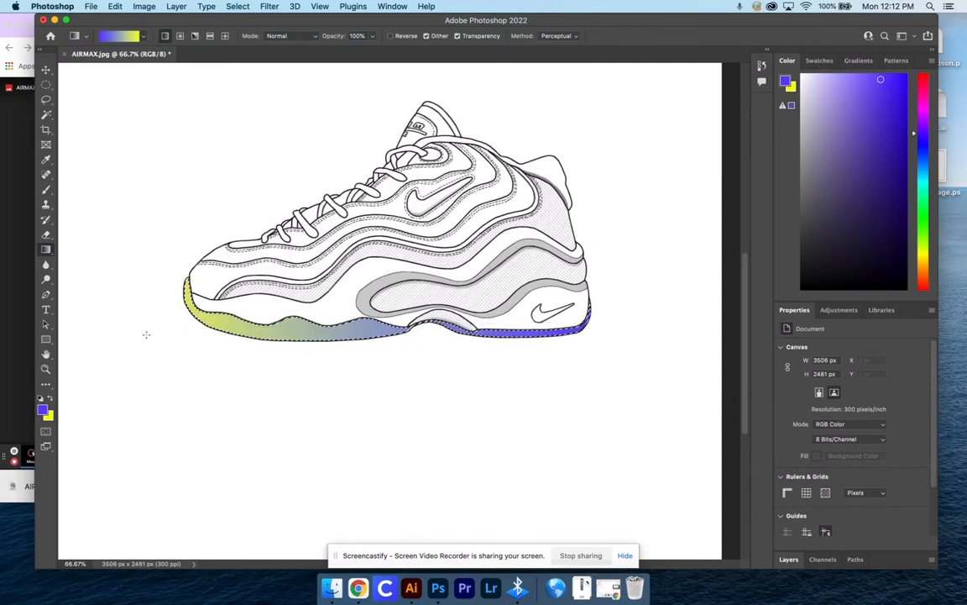
drag(630, 318, 118, 335)
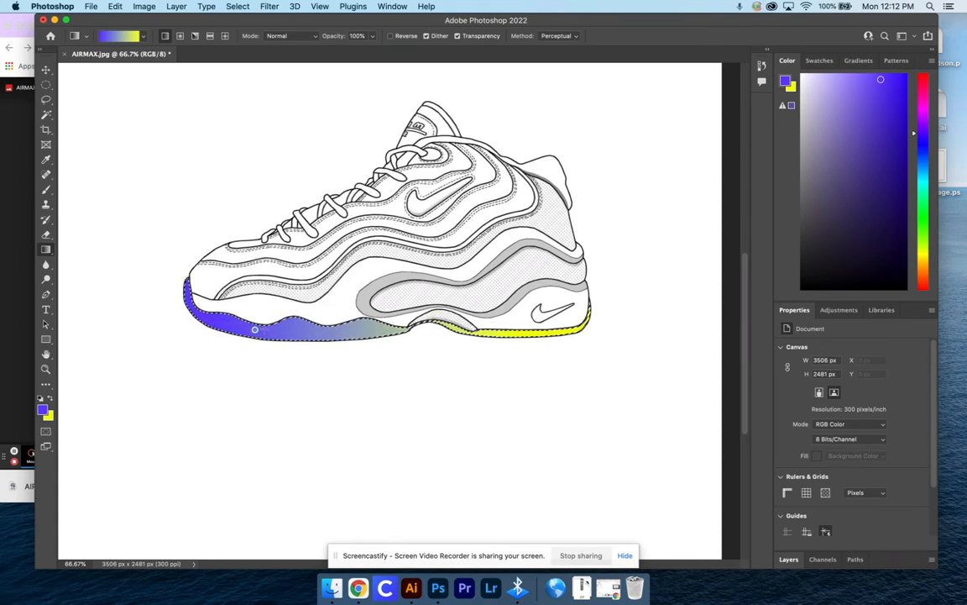
drag(104, 325, 475, 334)
scroll(550, 328, left, 2)
drag(166, 298, 112, 319)
scroll(144, 329, left, 1)
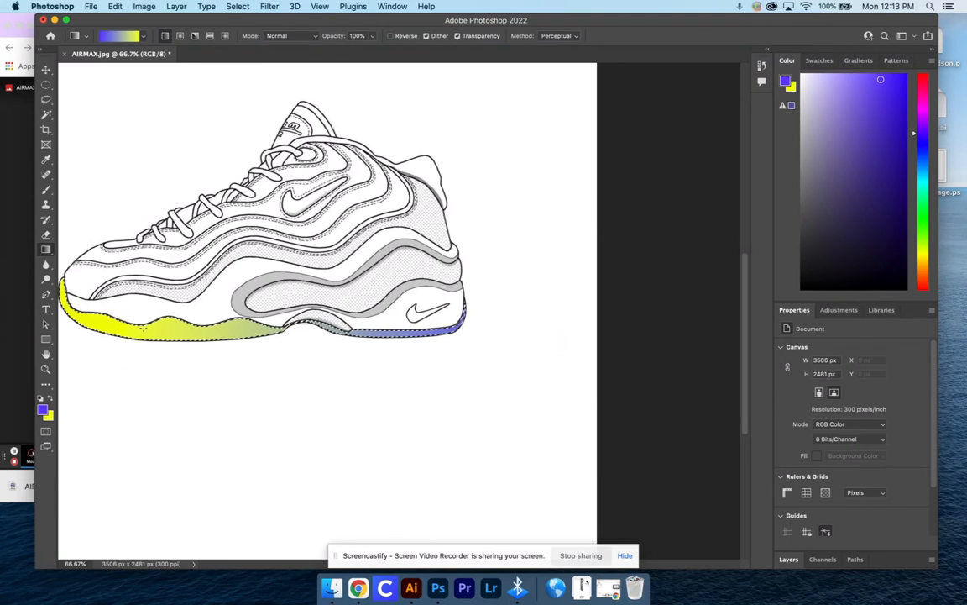
scroll(143, 327, left, 5)
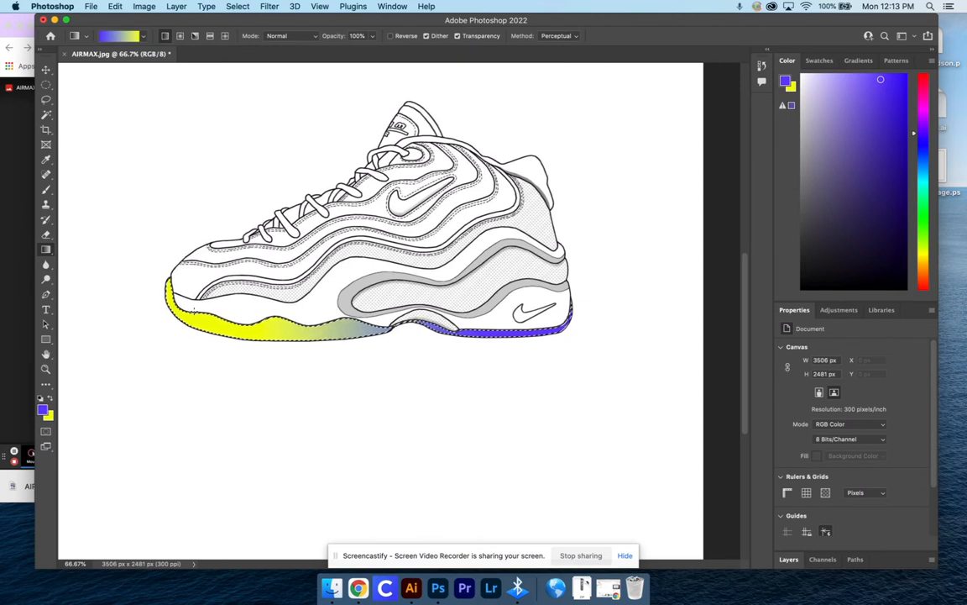
Clear the sole selection and select the white midsole band above it, including the heel area, with the Magic Wand
key(super+d)
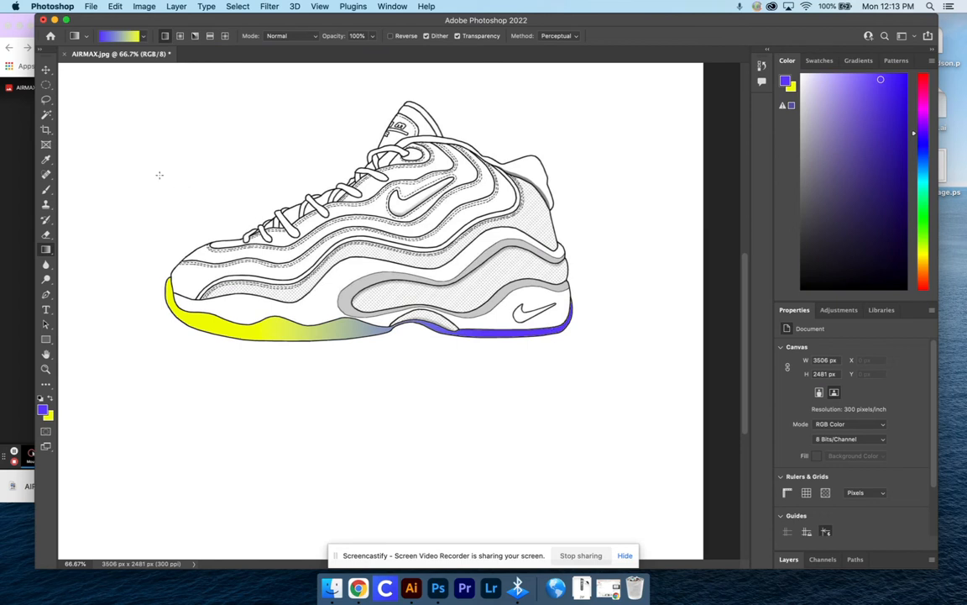
click(47, 115)
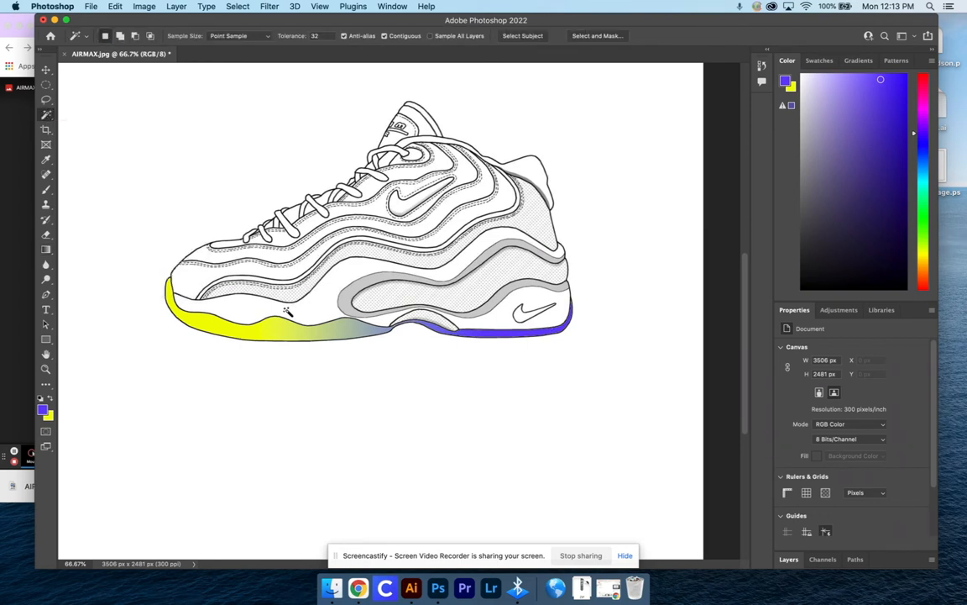
click(244, 313)
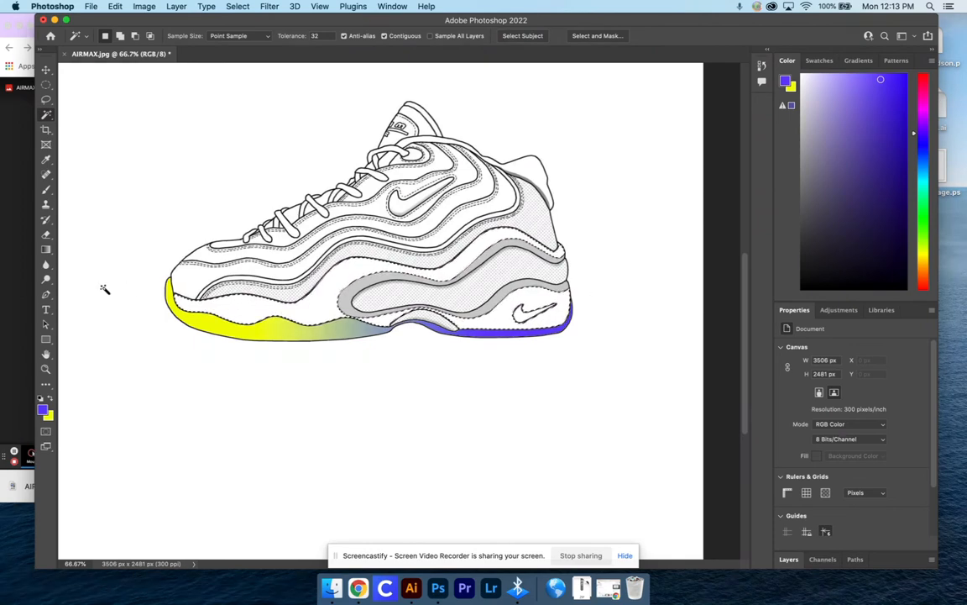
Fill the selected midsole with a linear gradient from yellow at the toe to blue-violet at the heel, comparing it with the previous fill, and deselect
click(47, 250)
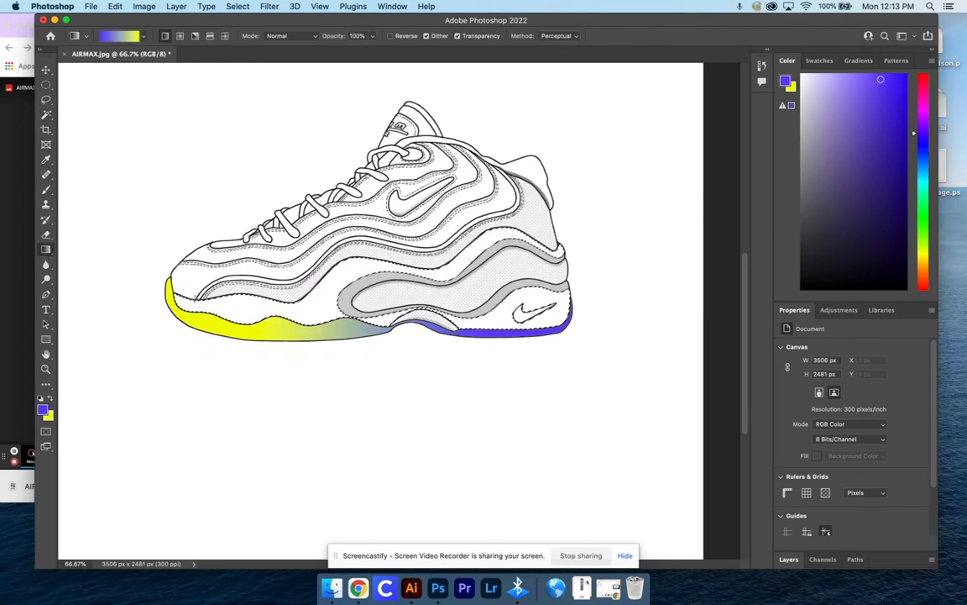
drag(326, 298, 561, 306)
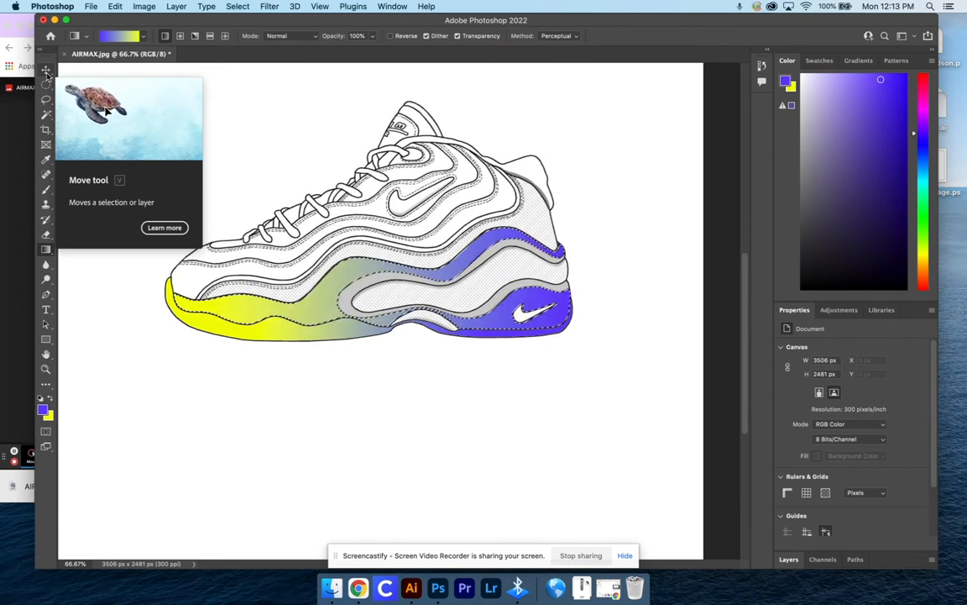
key(super+z)
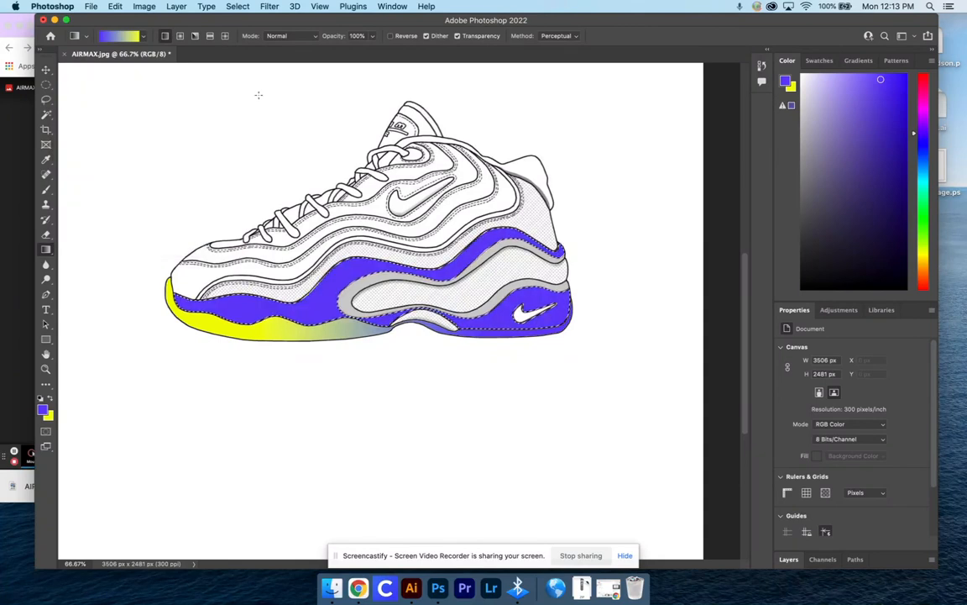
key(super+shift+z)
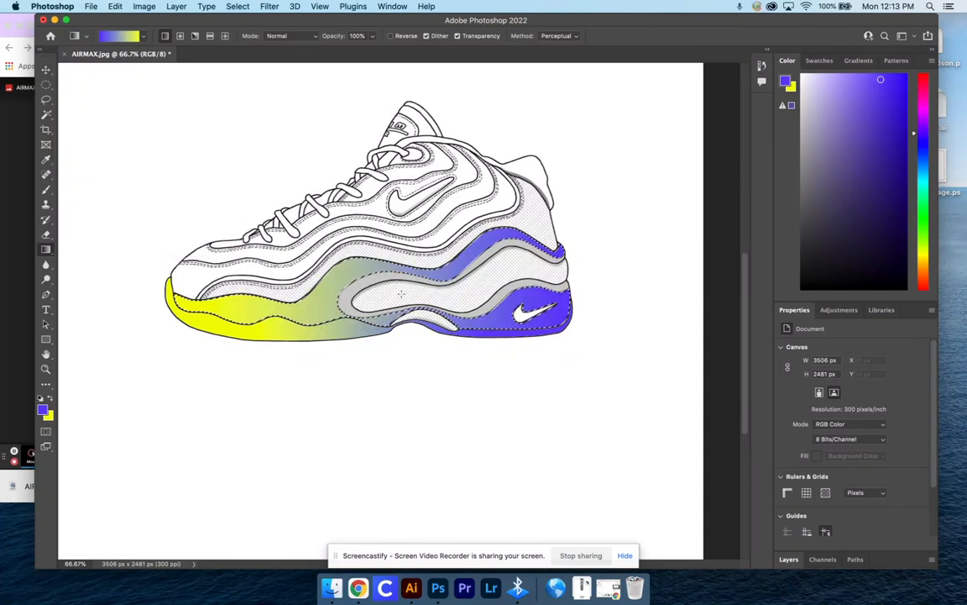
click(46, 70)
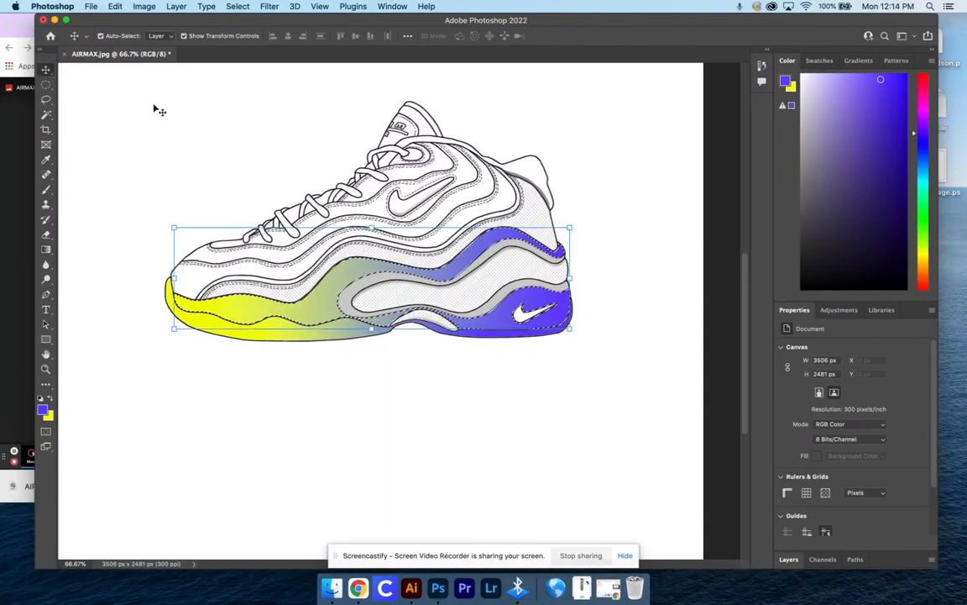
key(super+d)
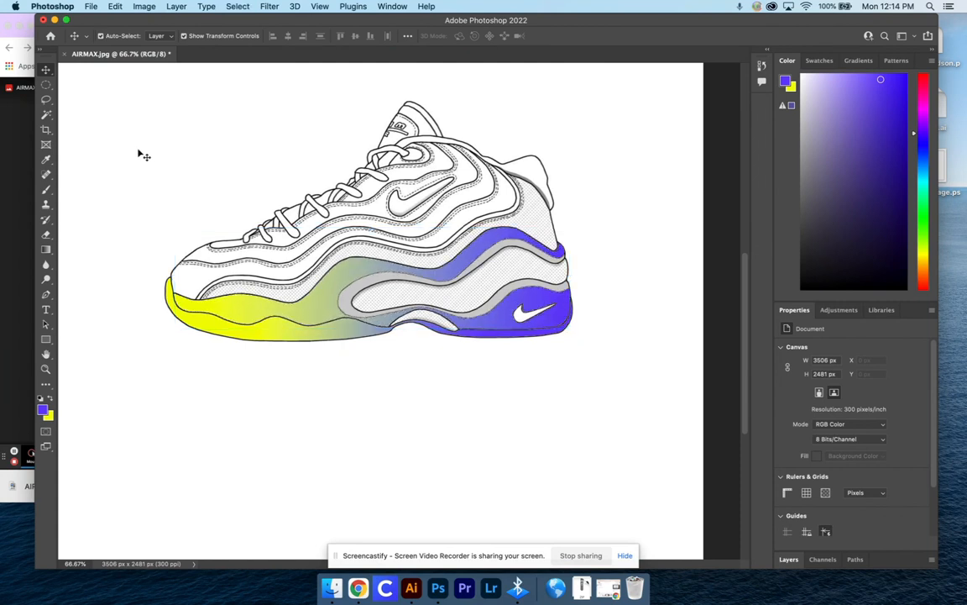